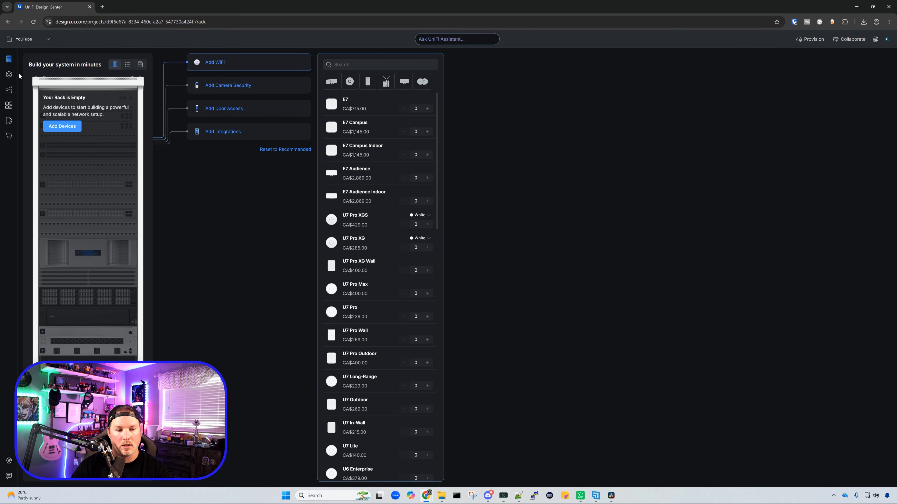
Step: Import the office floor plan file as Floor 1 in the project's floor plans
left_click(10, 75)
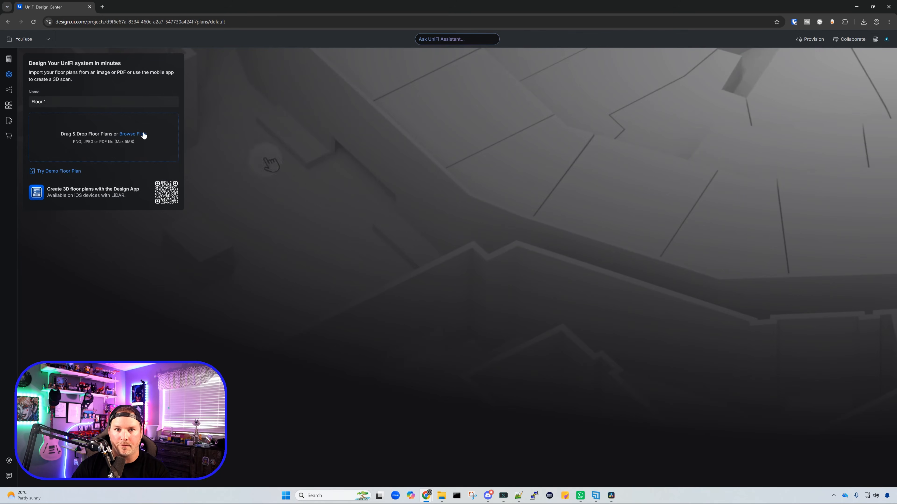
left_click(143, 134)
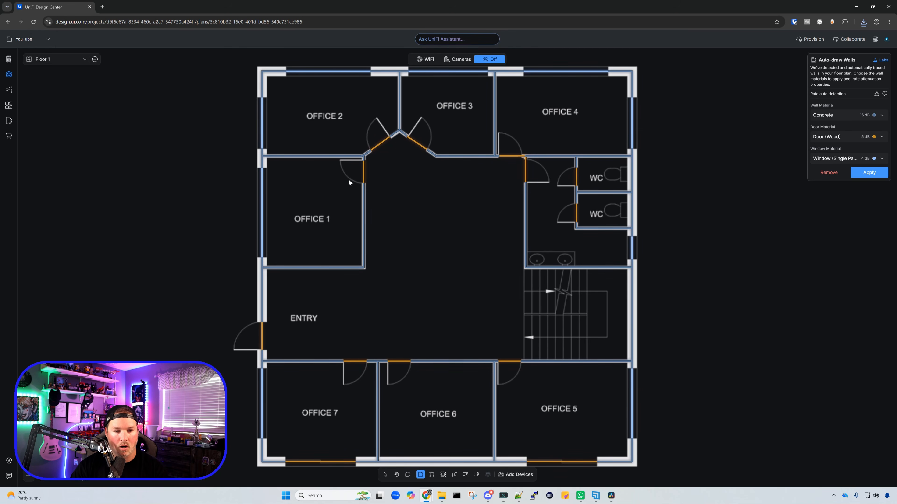
Step: Rate the wall auto-detection positively and apply the auto-drawn walls with Concrete walls, Door (Wood) doors and single-pane windows
scroll(348, 180, "down", 1)
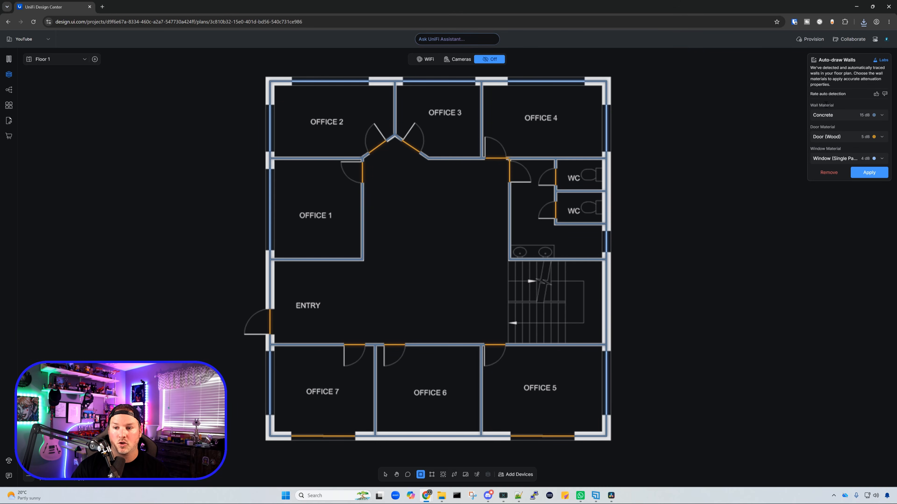
left_click(882, 117)
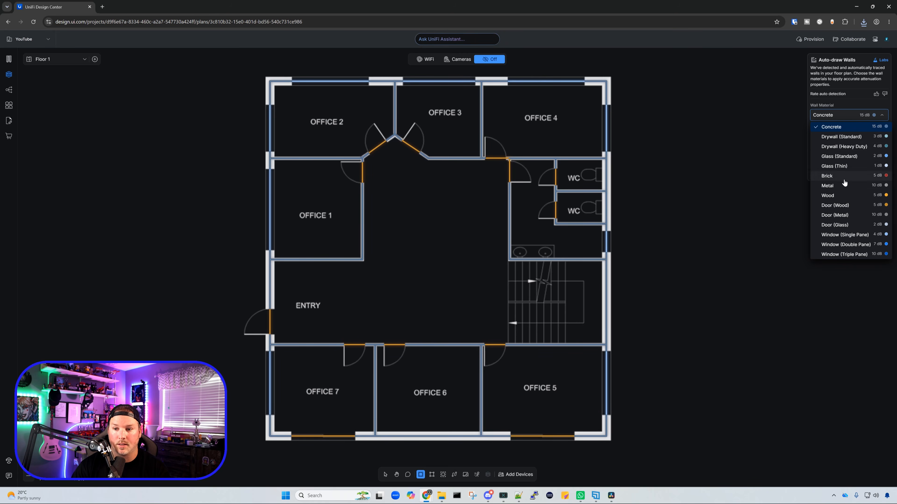
left_click(766, 228)
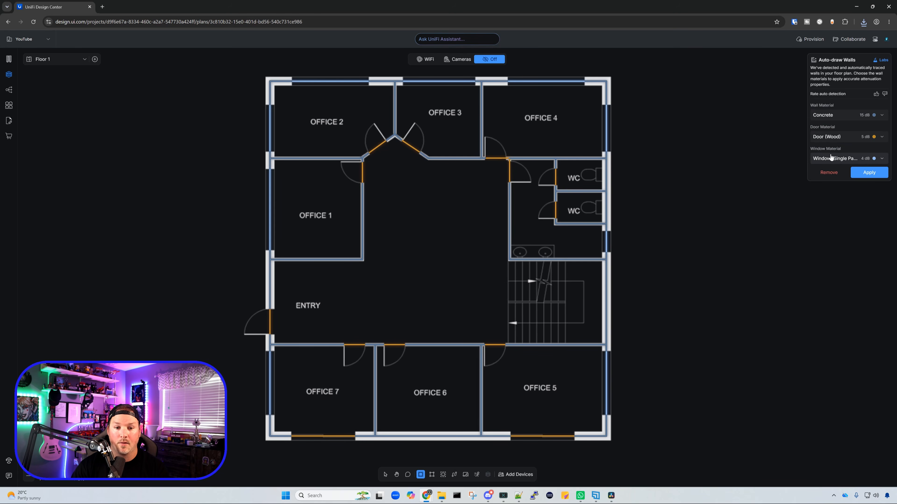
left_click(877, 94)
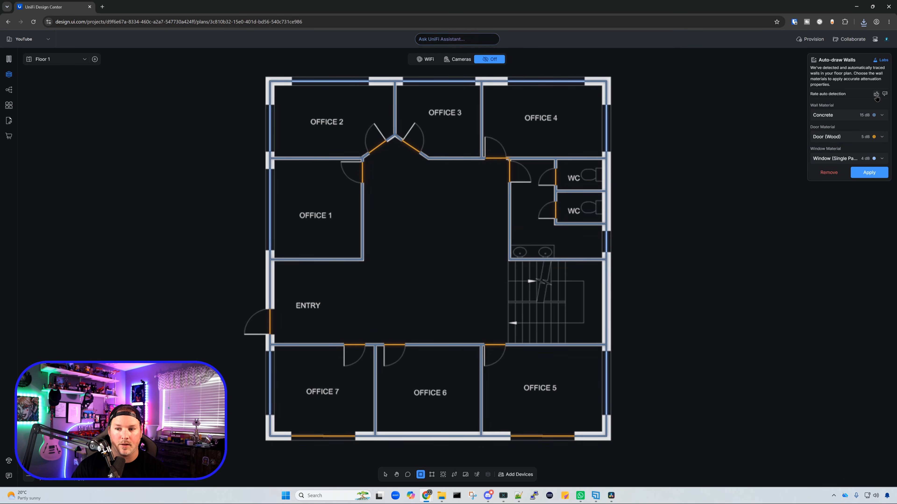
left_click(878, 173)
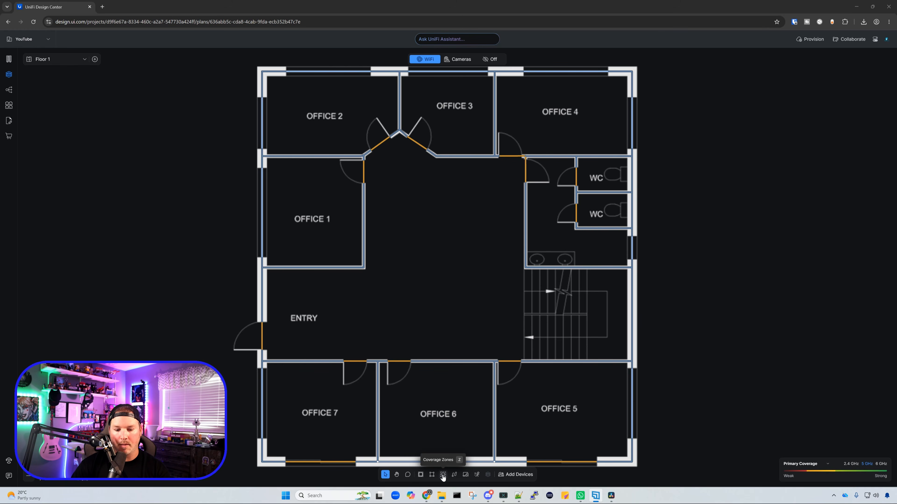
Step: Apply the automatically detected coverage zones to the floor plan
left_click(443, 475)
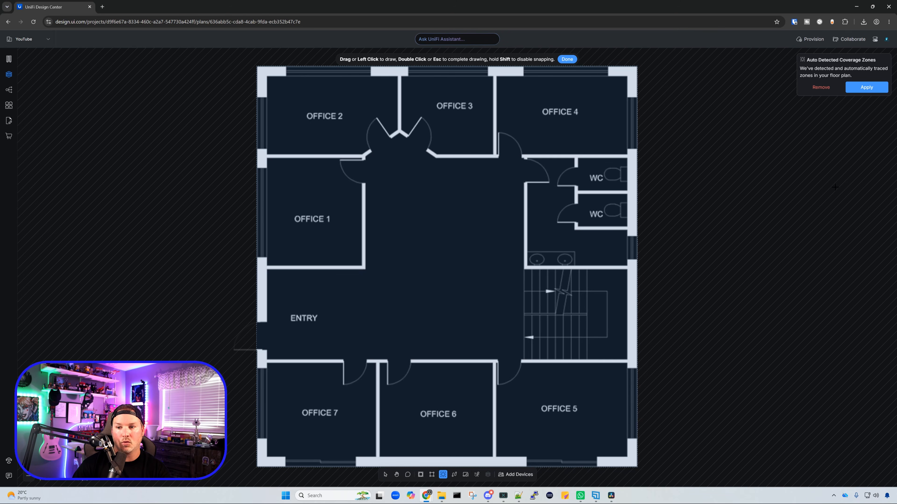
left_click(866, 88)
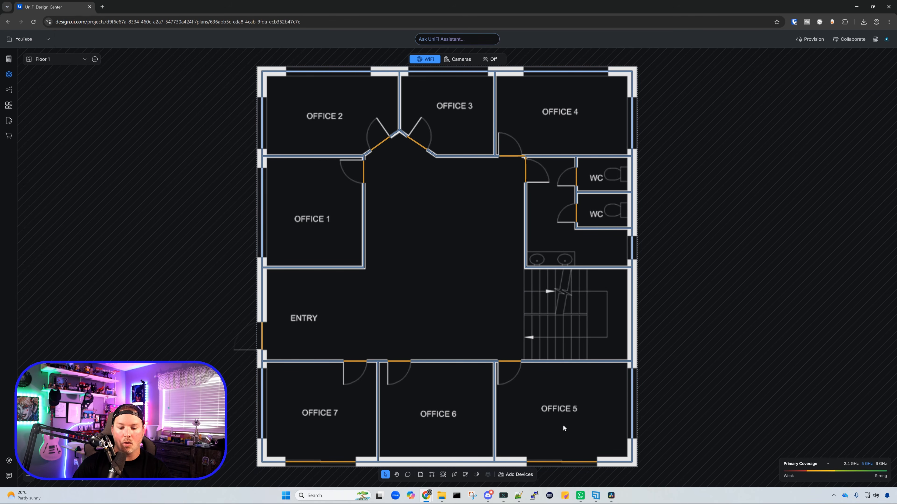
Step: Auto-place U7 Pro XGS (Black) access points across the floor plan's coverage area
left_click(517, 475)
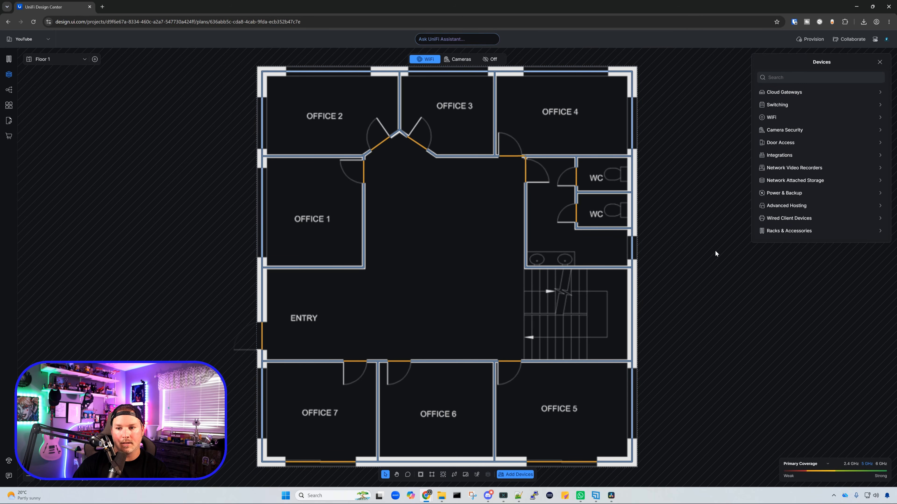
left_click(781, 117)
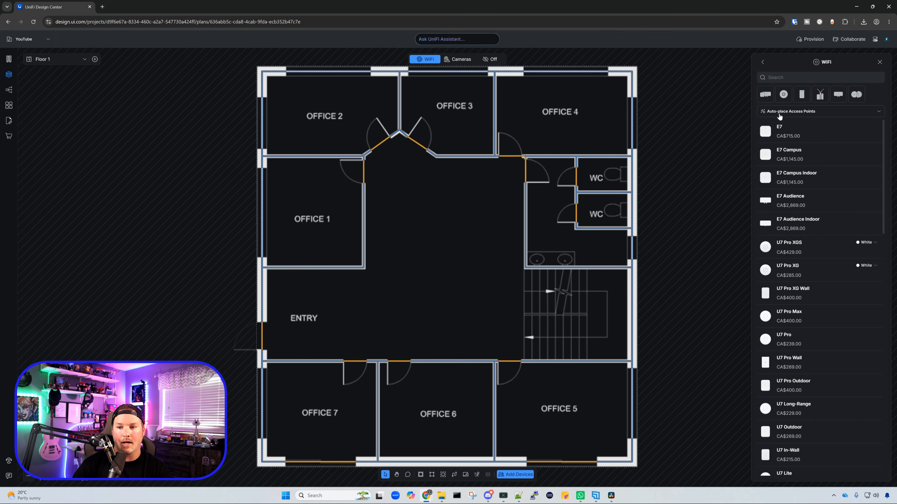
left_click(869, 113)
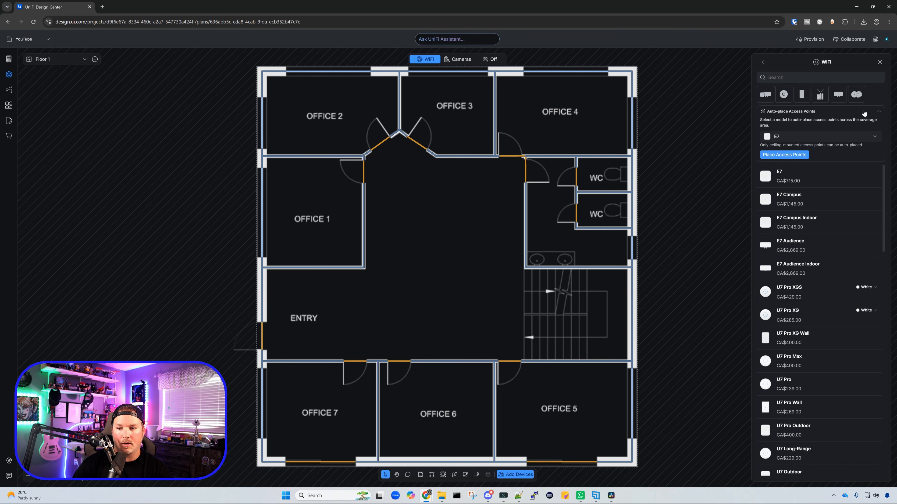
left_click(826, 137)
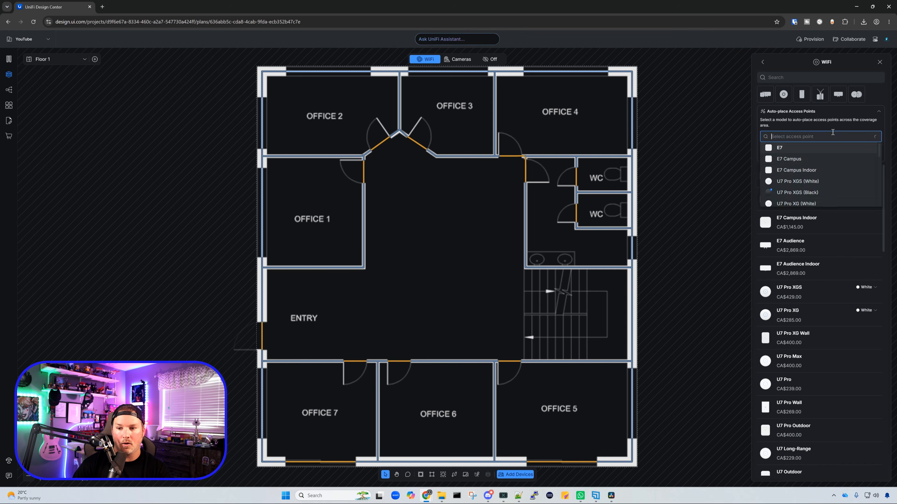
left_click(799, 193)
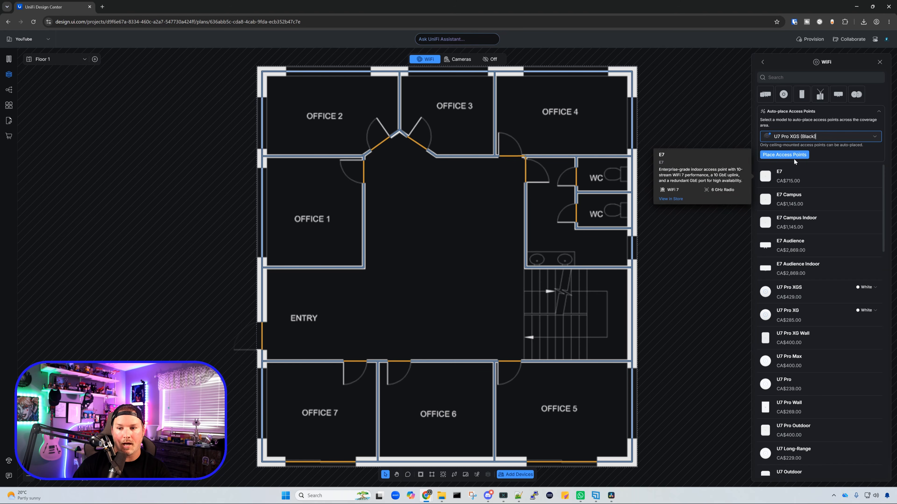
left_click(795, 156)
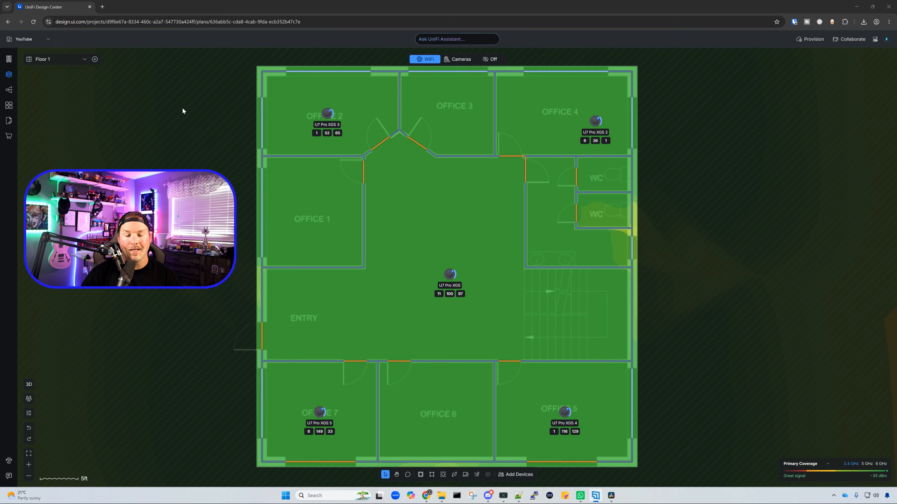
Step: Review the radio and mounting settings of the Office 2 access point and open the channel plan
left_click(329, 113)
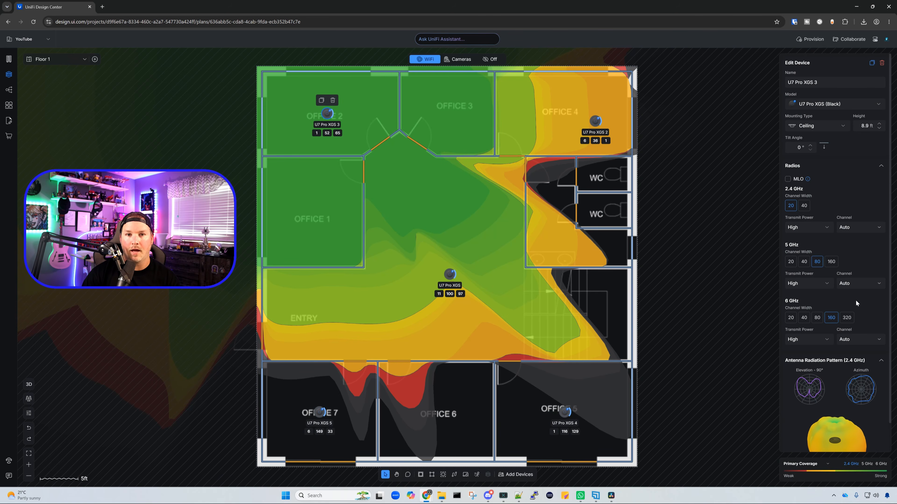
left_click(725, 135)
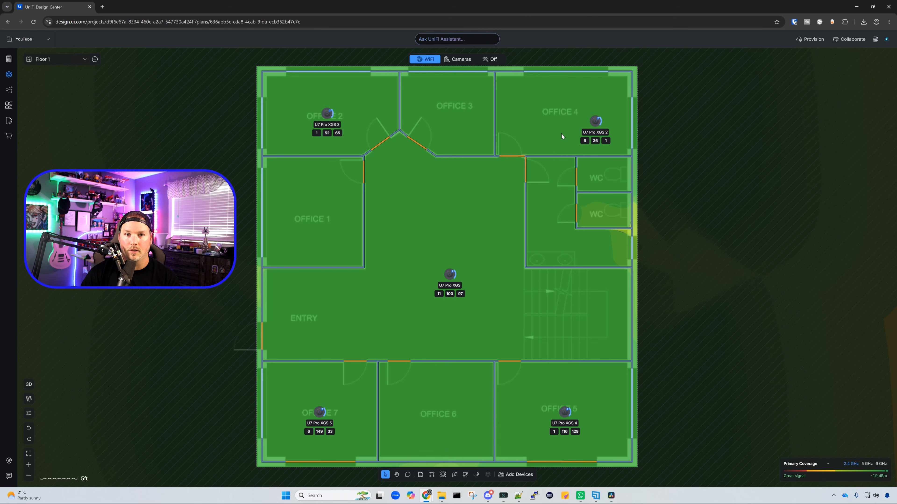
left_click(30, 401)
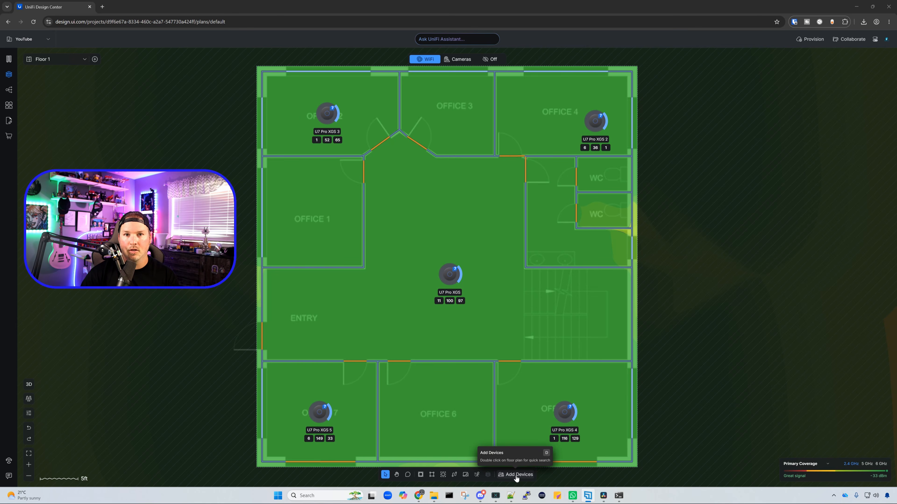
Step: Search the switching devices for "ecs" and place an Enterprise Campus 48S PoE switch in Office 1
left_click(528, 477)
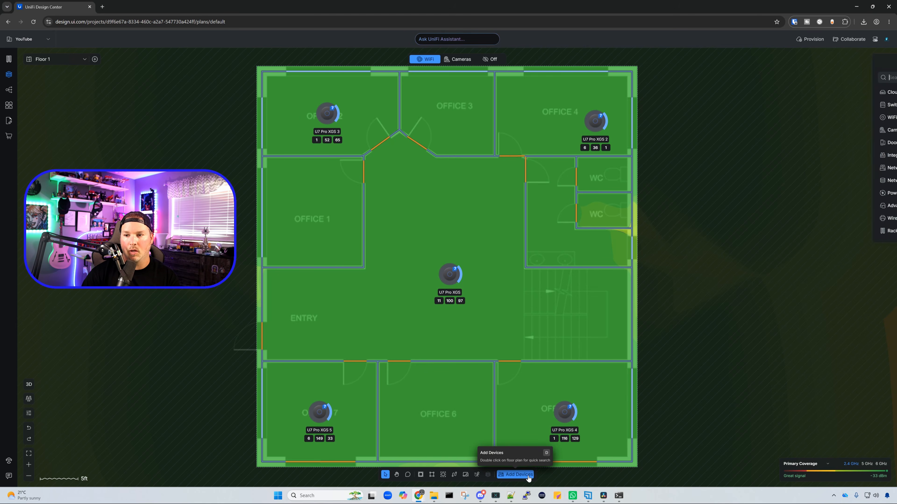
left_click(806, 105)
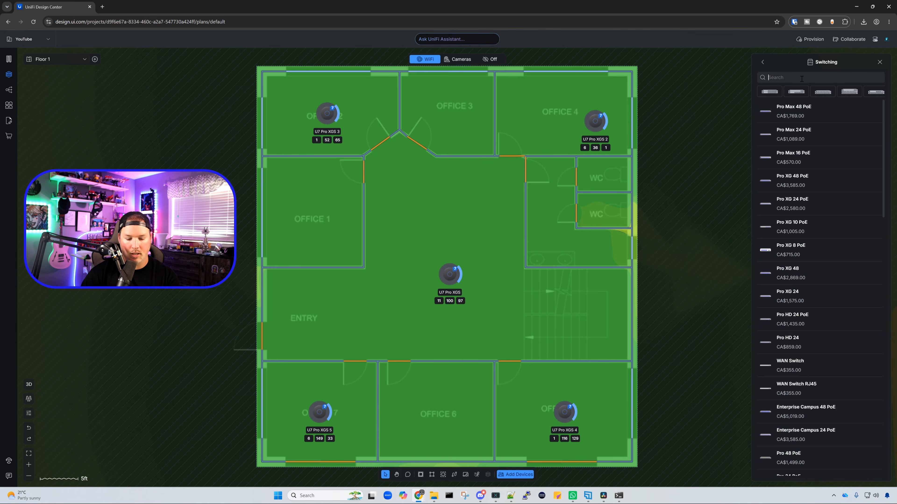
type("ecs")
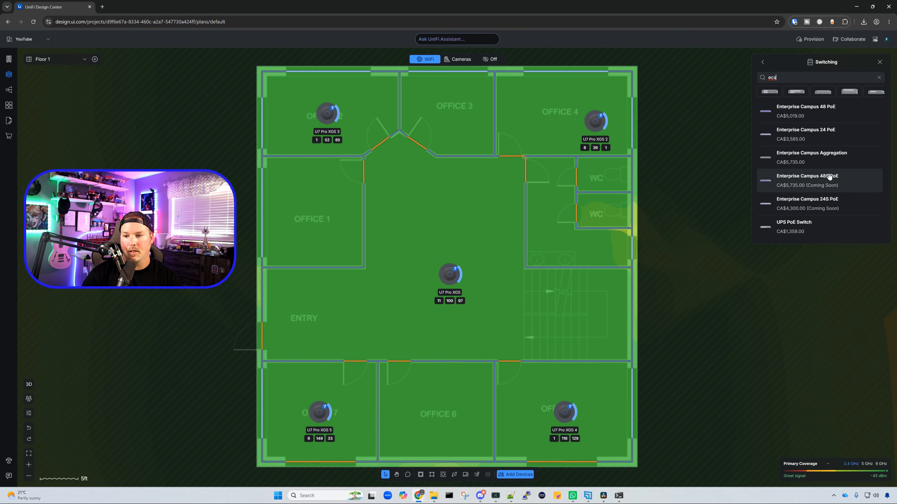
mouse_move(816, 183)
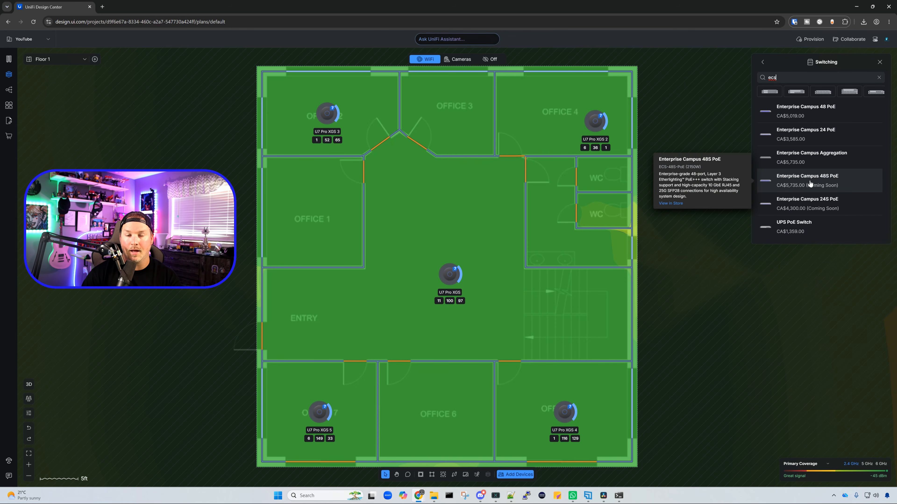
left_click(812, 183)
left_click(320, 214)
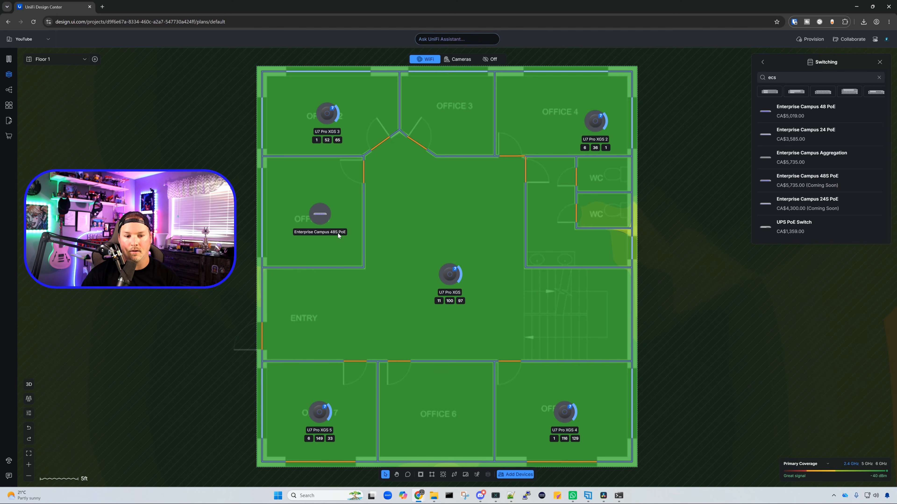
Step: Try stacking on the Office 1 switch with three stacked units, and delete the switch from the floor plan
left_click(325, 219)
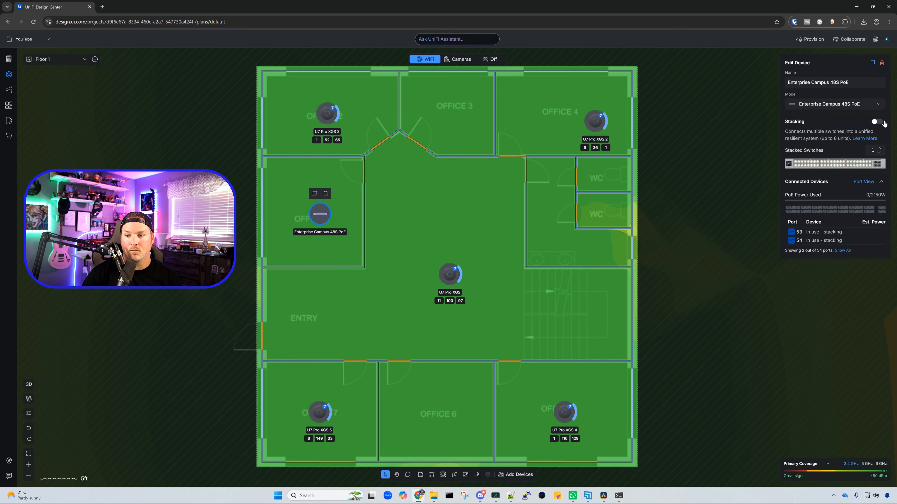
left_click(876, 121)
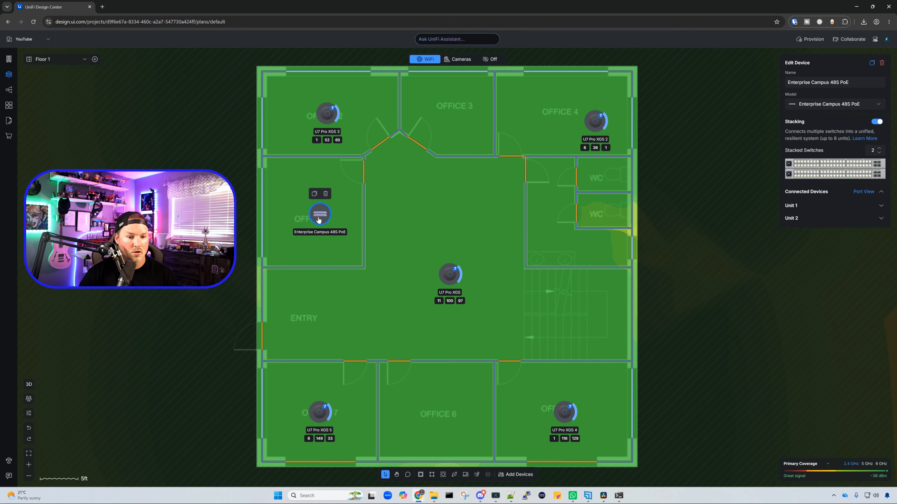
left_click(879, 153)
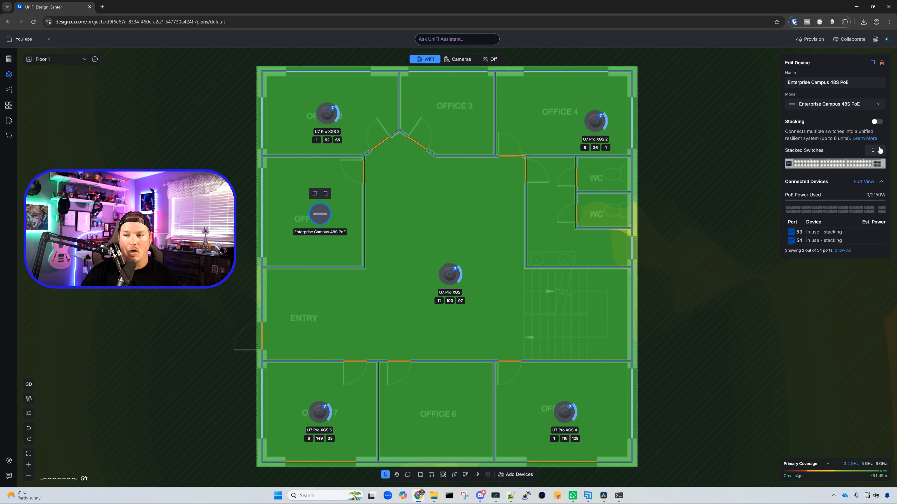
left_click(879, 149)
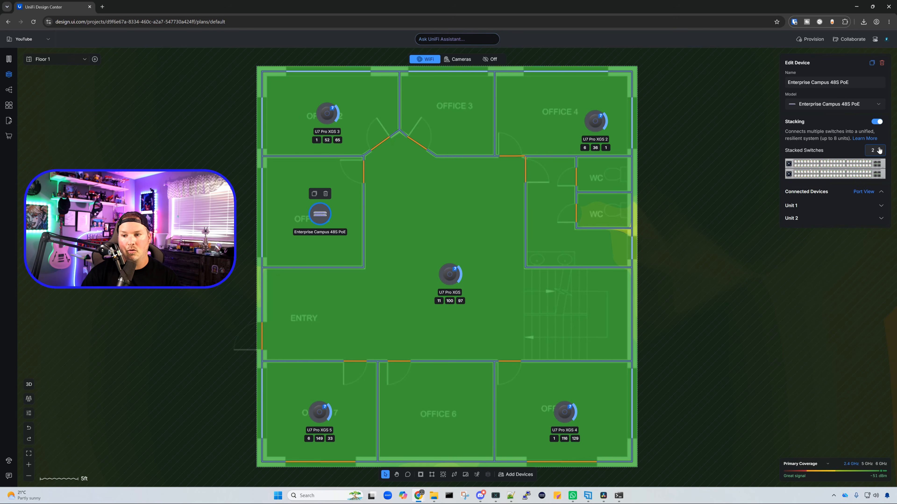
left_click(879, 149)
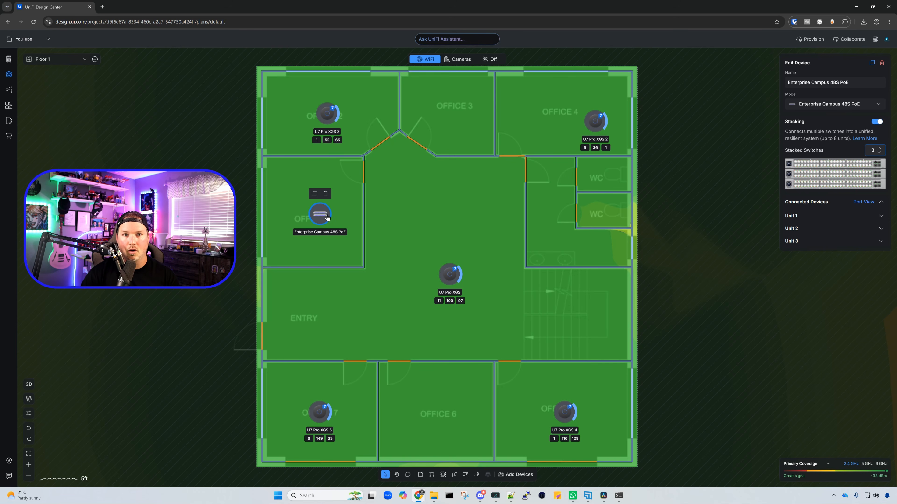
key("Delete")
Step: Place a 12U Rack Cabinet against the outer wall of Office 1
left_click(516, 474)
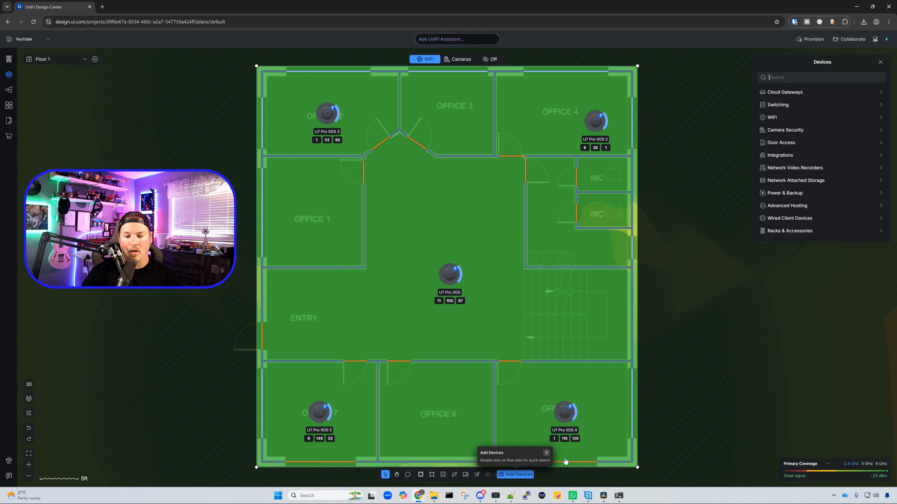
left_click(790, 231)
left_click(796, 212)
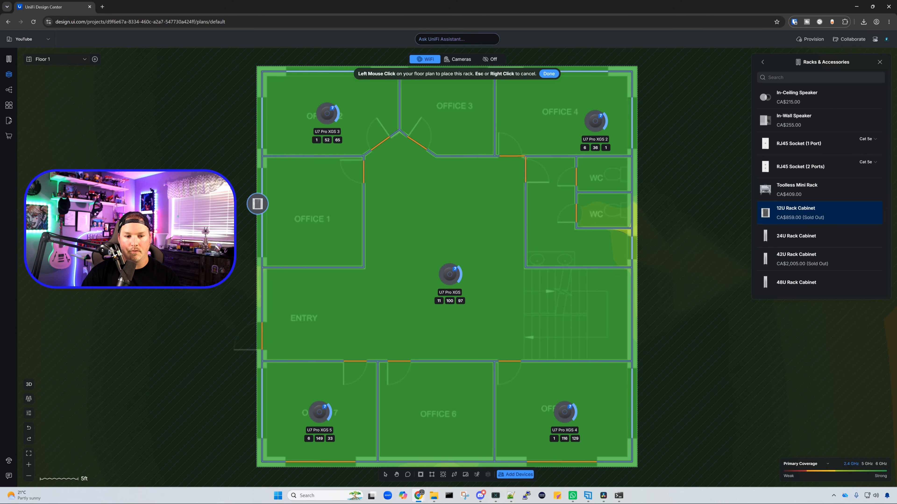
left_click(276, 202)
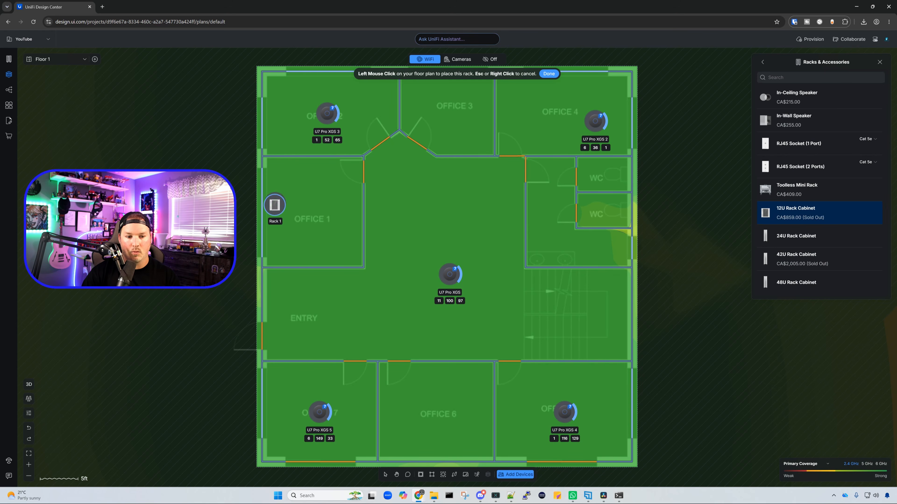
Step: Add one Enterprise Campus 24S PoE switch to the 12U rack in Office 1, searching the switching devices for "ecs"
left_click(276, 204)
left_click(793, 153)
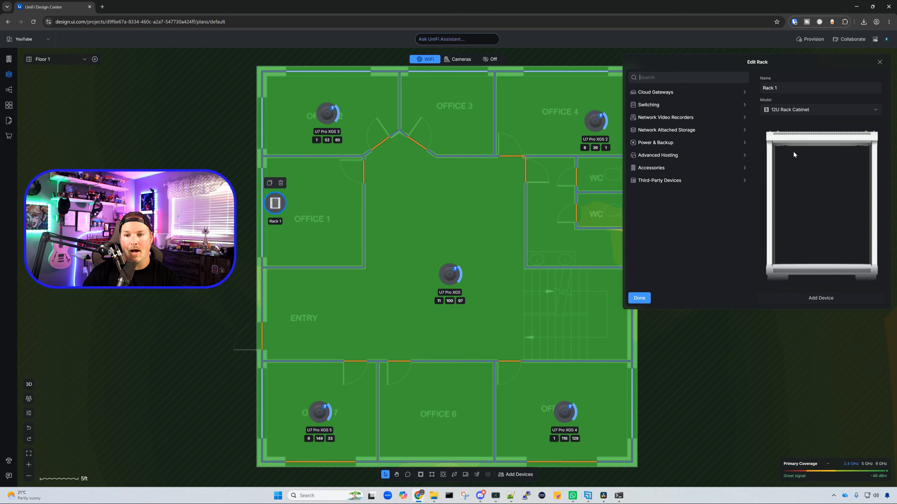
left_click(670, 105)
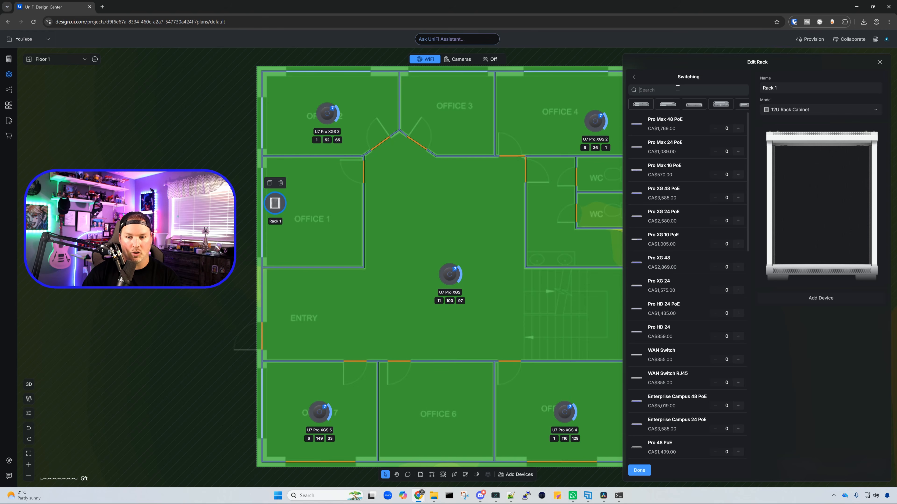
type("ecs")
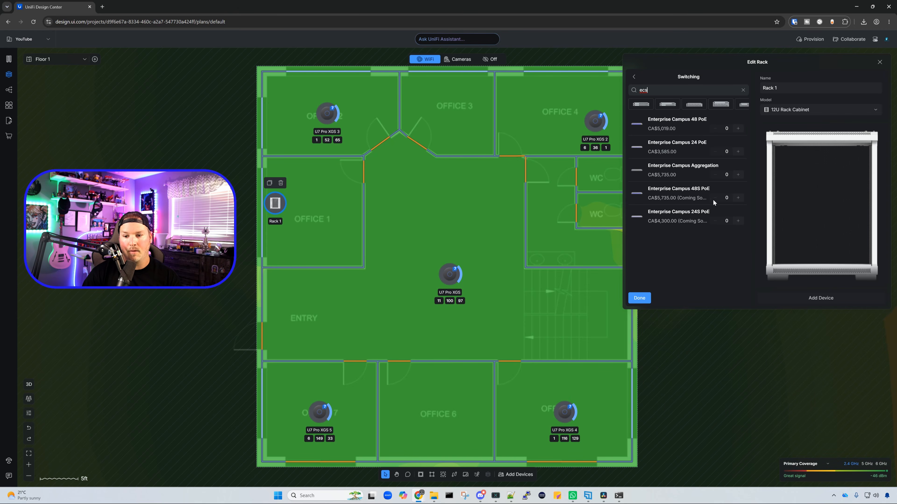
left_click(738, 221)
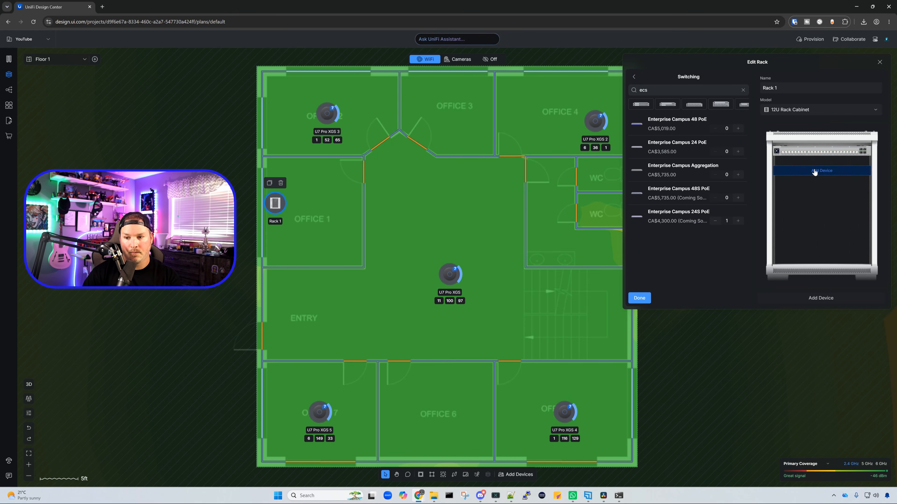
Step: Enable stacking on the Enterprise Campus 24S PoE switch in the 12U rack and set it to 4 stacked switches
left_click(817, 152)
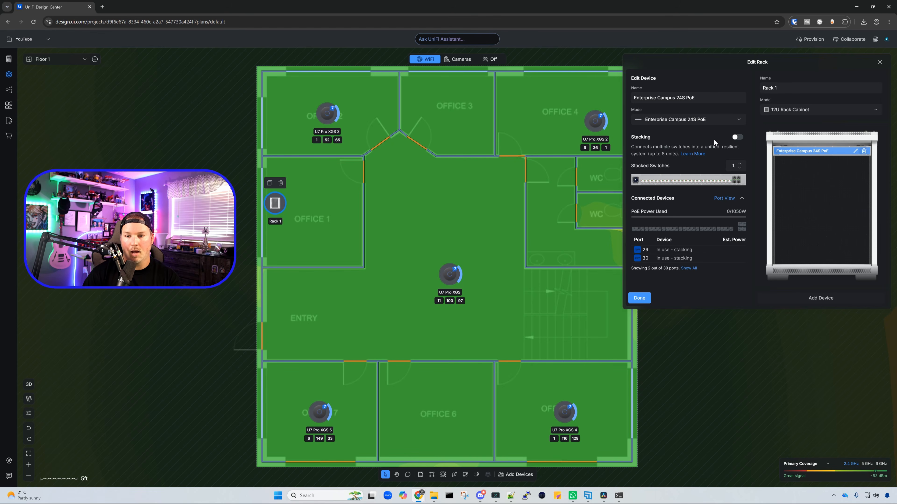
left_click(738, 137)
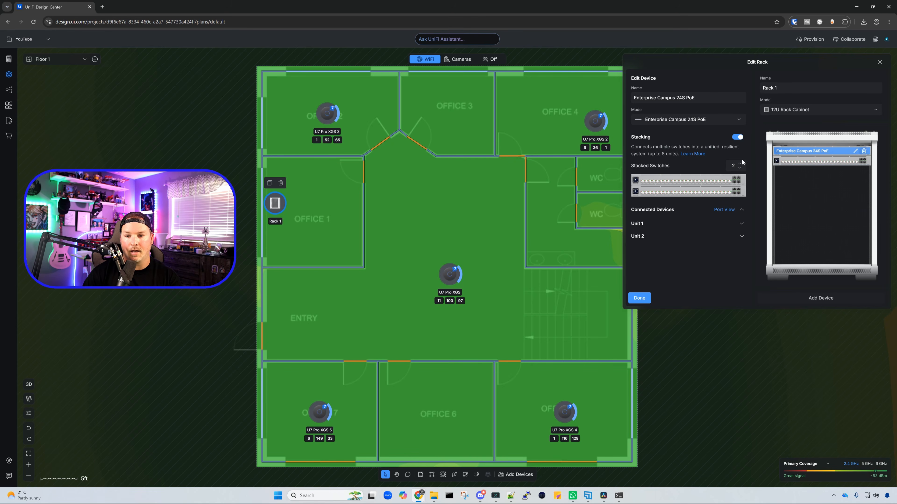
left_click(740, 164)
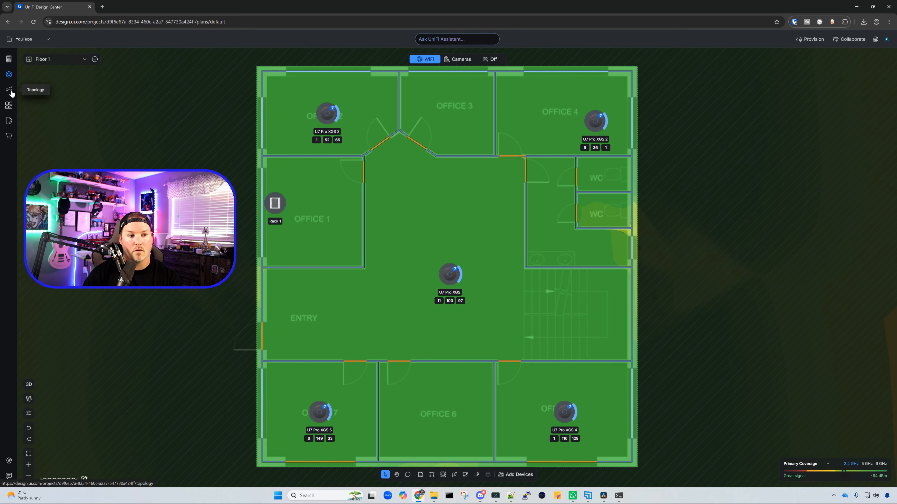
Step: In the network topology, add an Enterprise Firewall Core below the Internet node and connect all the unconnected devices
left_click(9, 92)
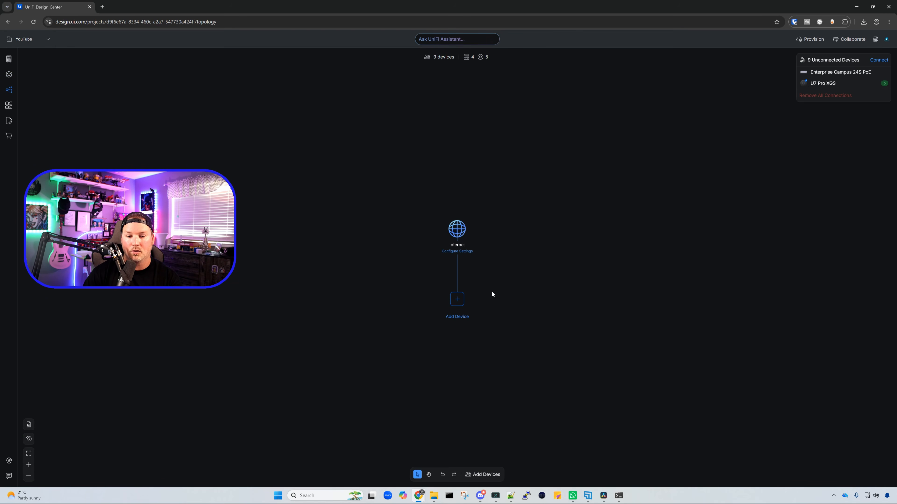
left_click(457, 299)
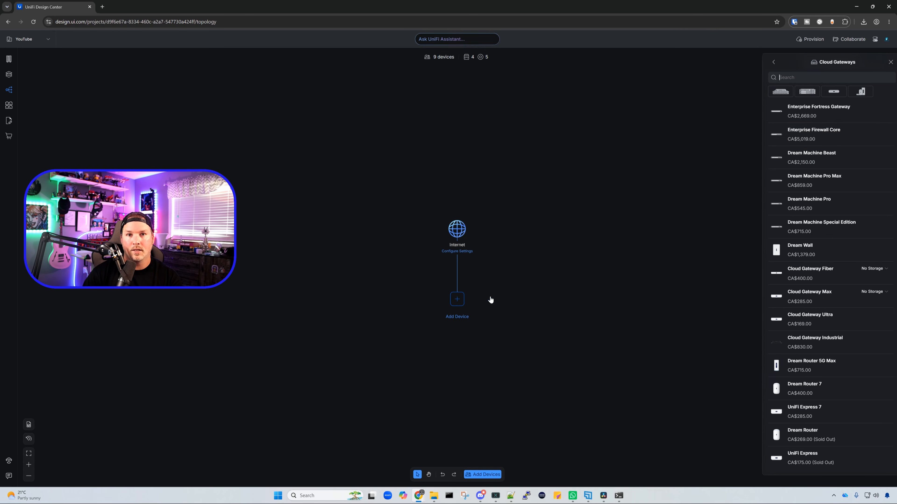
left_click(812, 138)
left_click(879, 62)
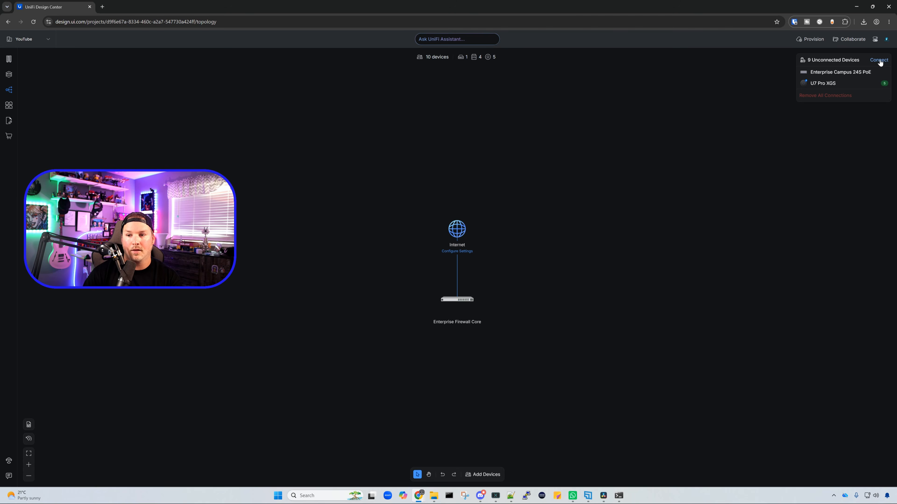
left_click(879, 60)
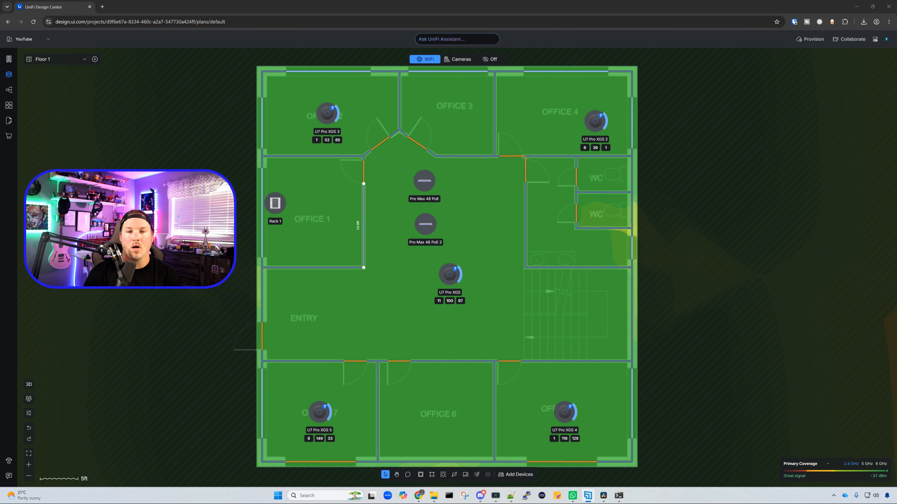
Step: Uplink the Pro Max 48 PoE 2 switch to the Pro Max 48 PoE switch and set the number of links to 4
left_click(500, 259)
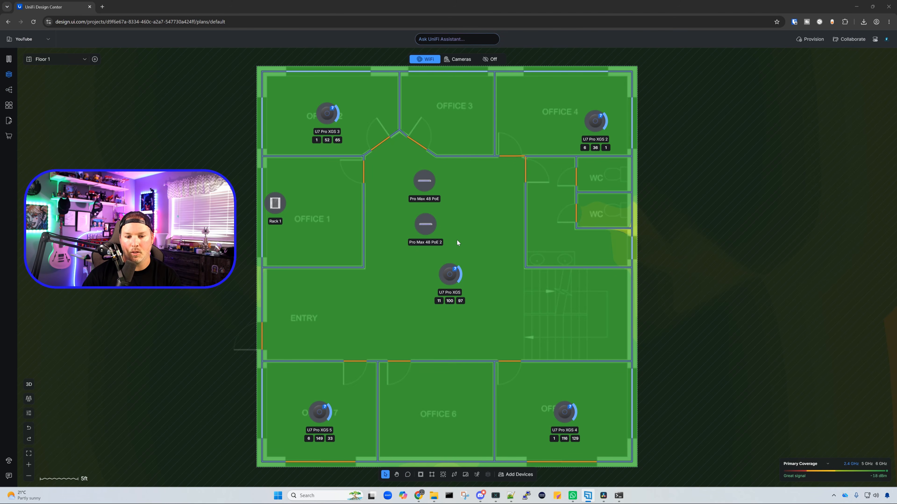
left_click(427, 235)
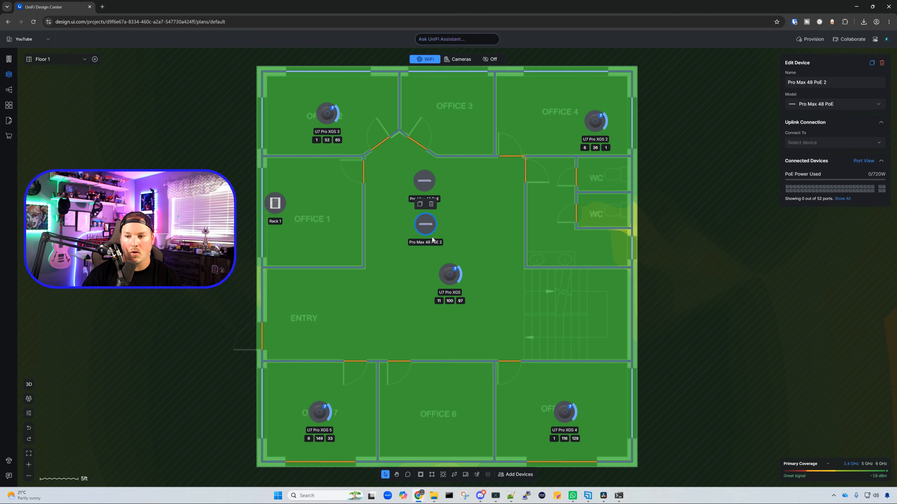
left_click(814, 143)
left_click(821, 164)
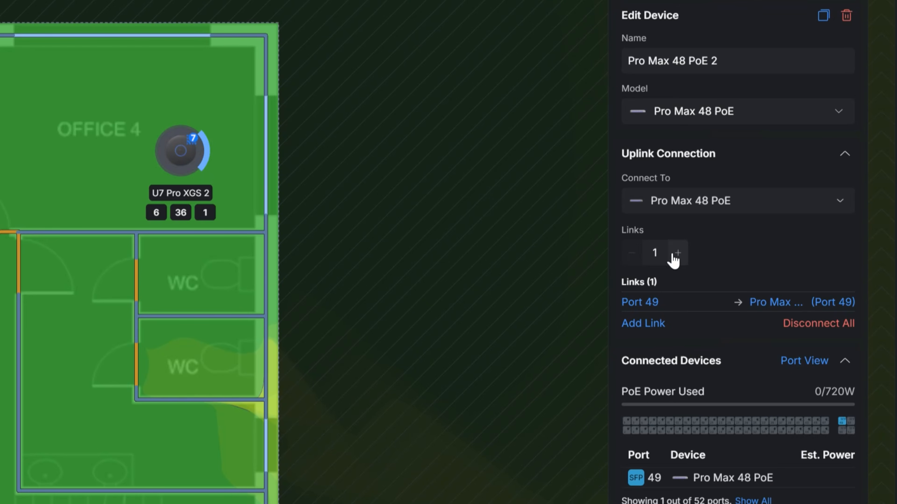
double_click(654, 253)
type("4")
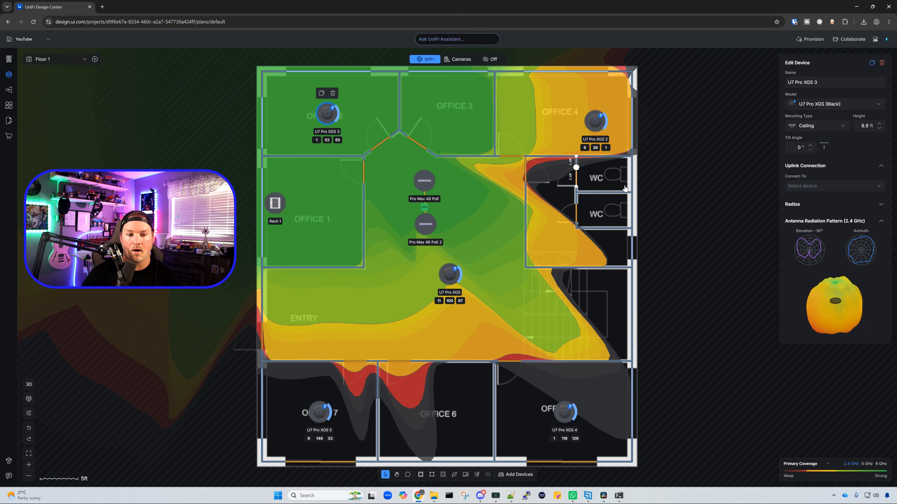
Step: Set the mounting type of the U7 Pro XGS 3 access point in Office 2 to Wall/Pole
mouse_move(842, 310)
left_mouse_down()
mouse_move(832, 288)
mouse_move(836, 318)
mouse_move(838, 310)
left_mouse_up()
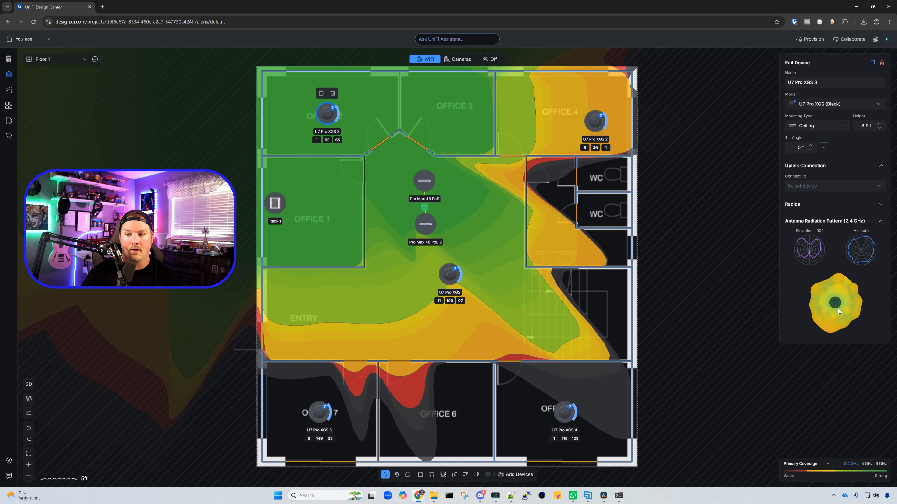
left_click(843, 128)
left_click(821, 149)
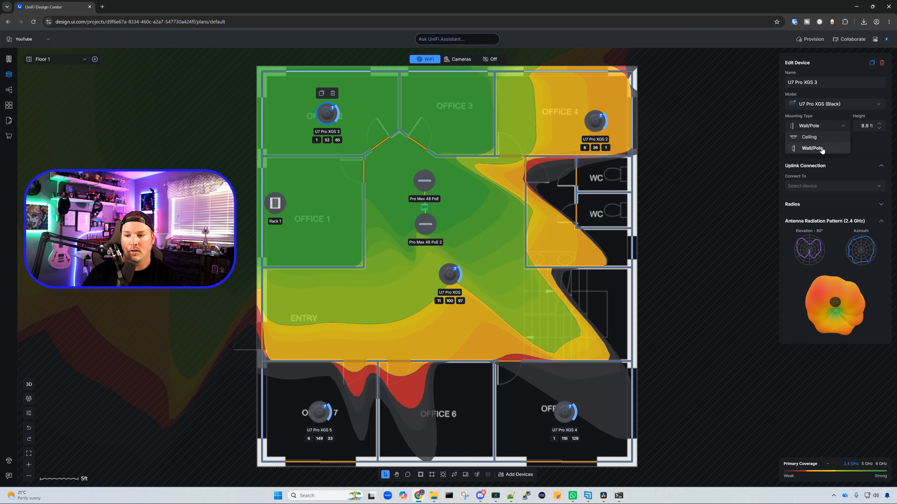